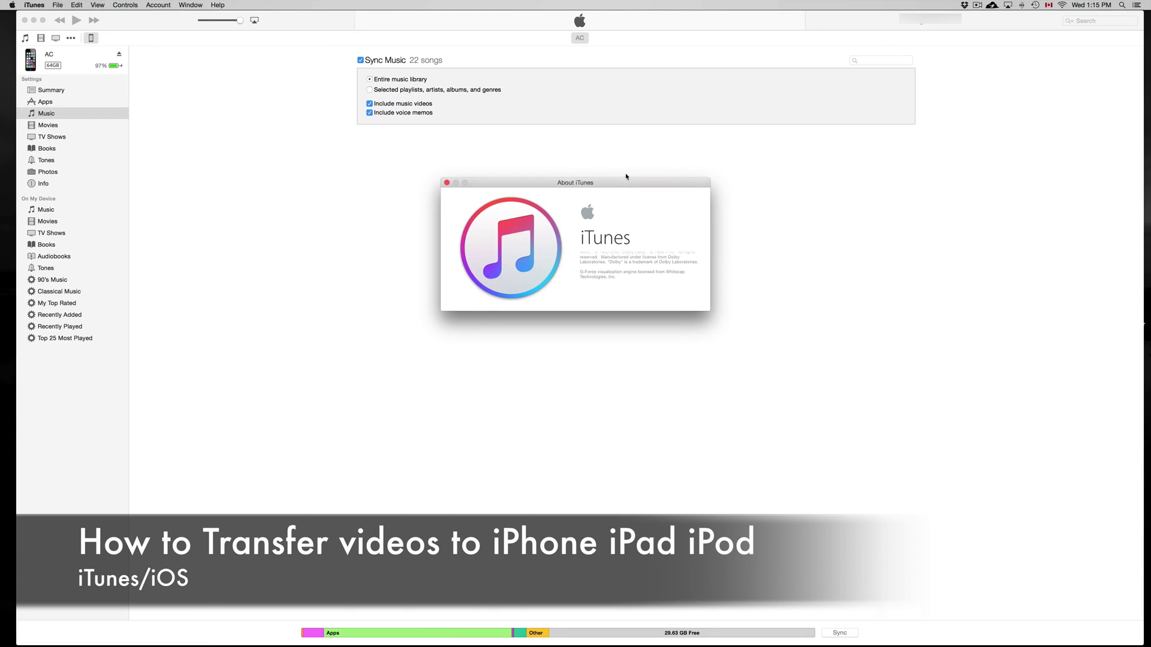
Step: Move the About iTunes window higher and close it to reveal the iPhone's Music sync settings
left_click_drag(626, 177, 593, 103)
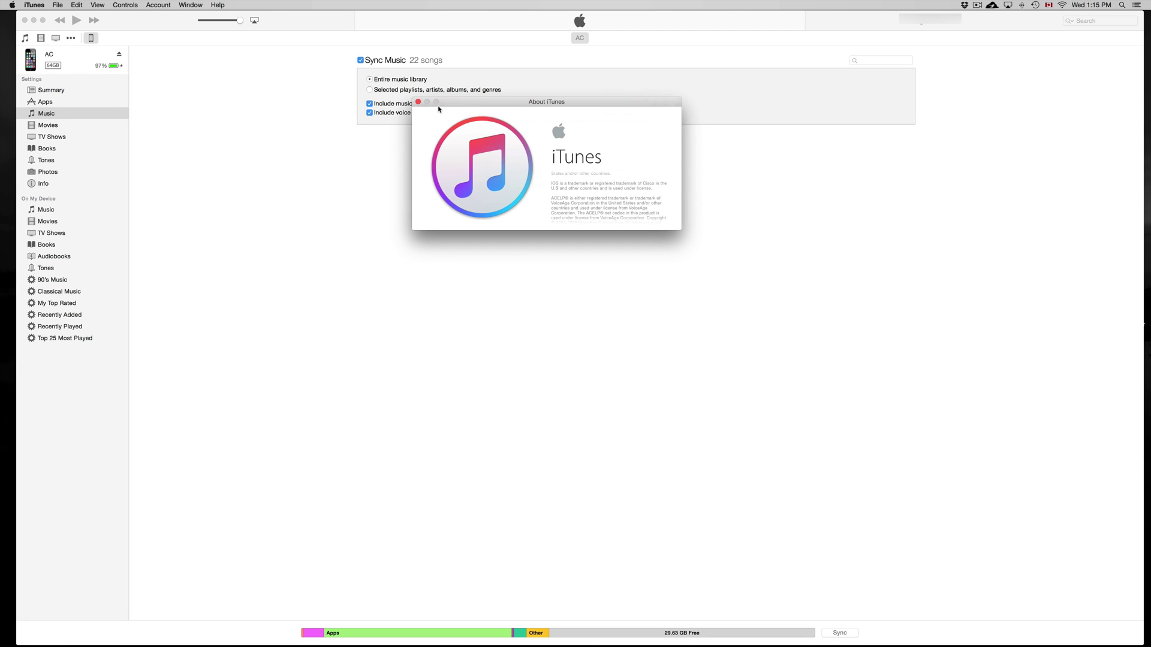
left_click(419, 103)
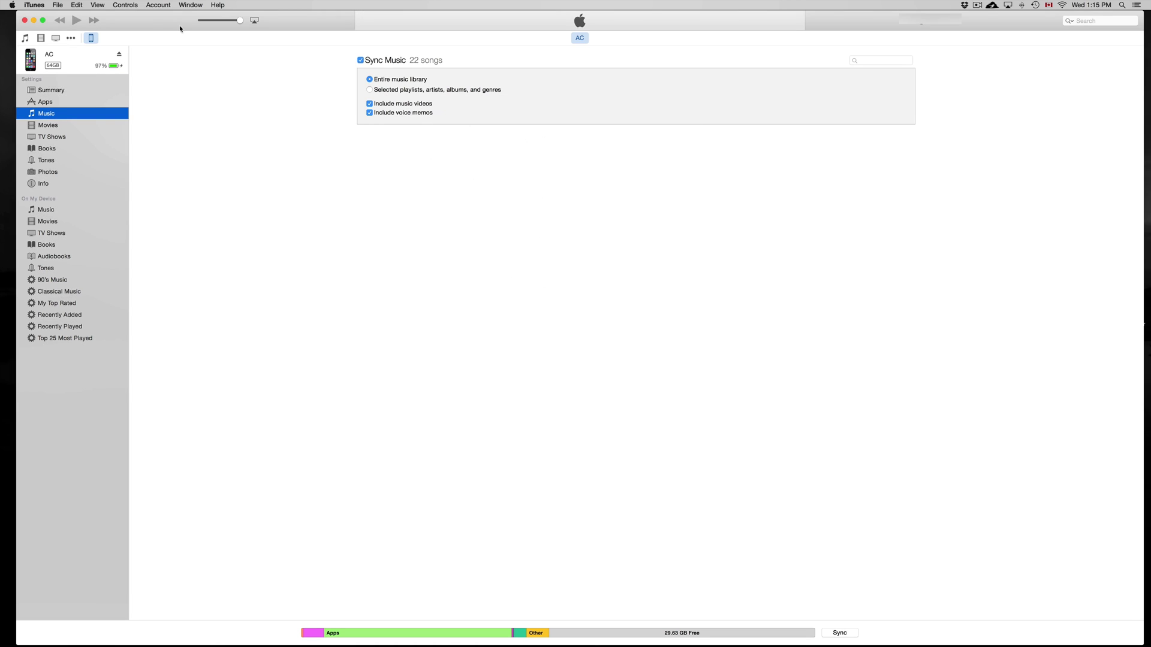
Step: Go from the Music library back to the iPhone and show its Movies sync settings
left_click_drag(171, 24, 168, 24)
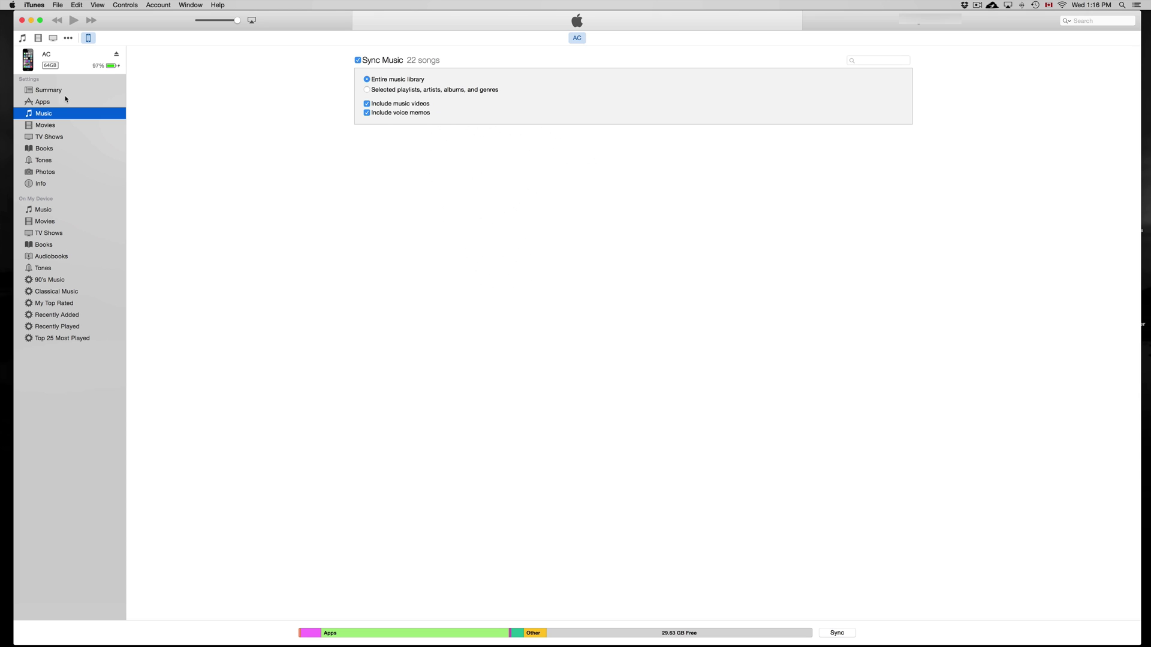
left_click(22, 38)
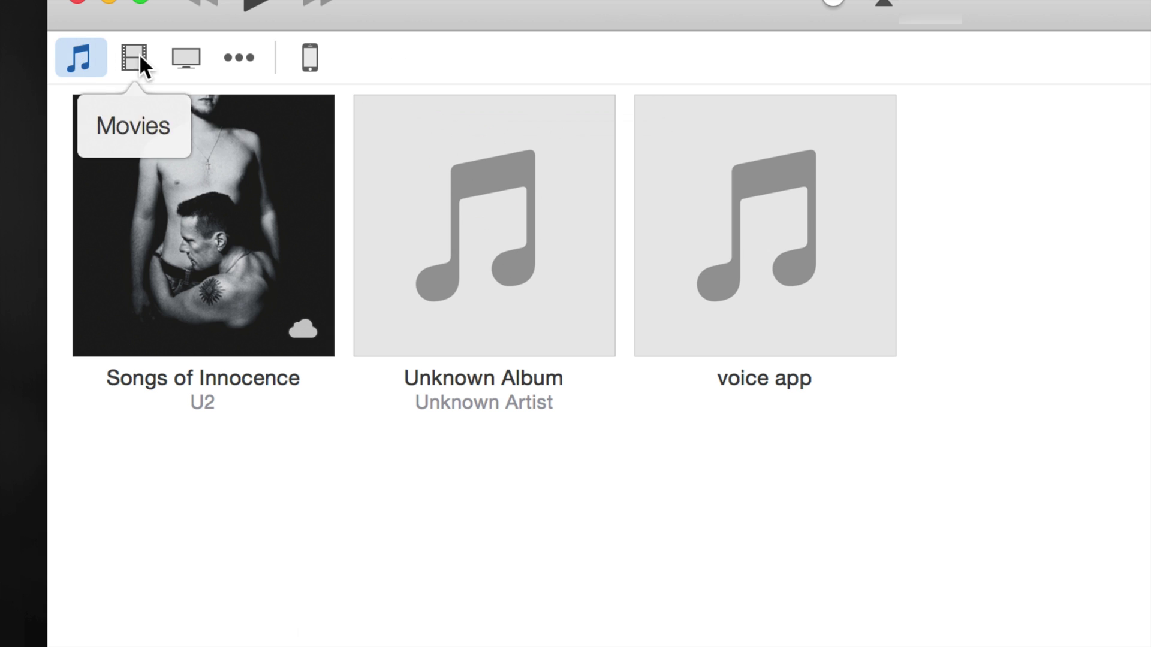
left_click(310, 58)
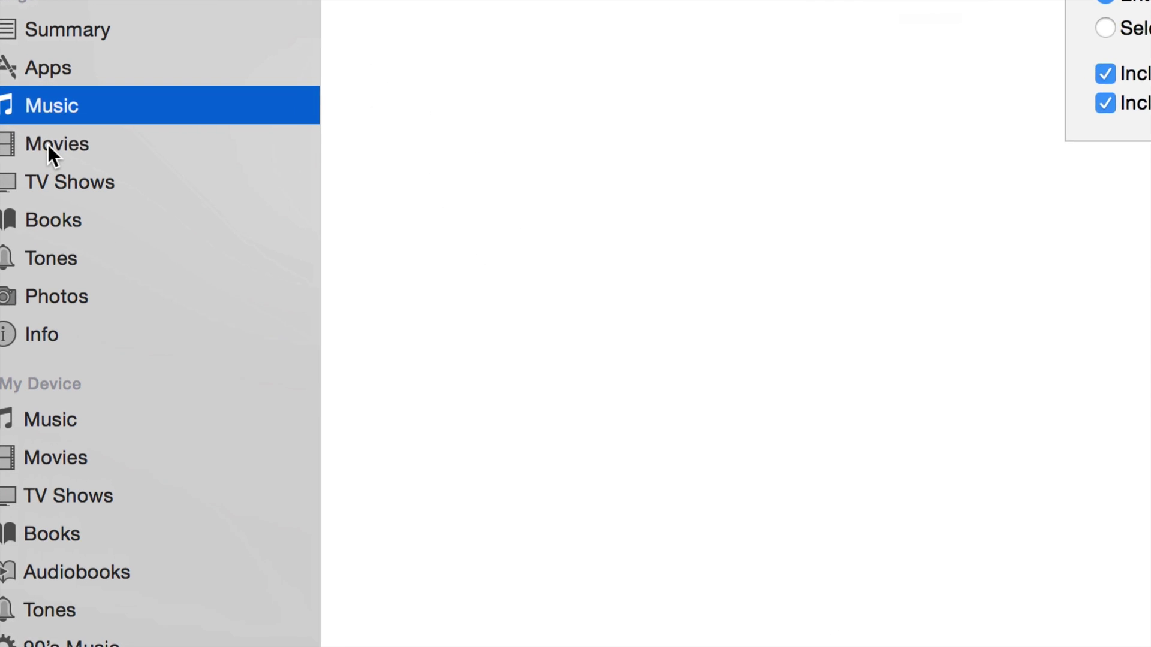
left_click(48, 145)
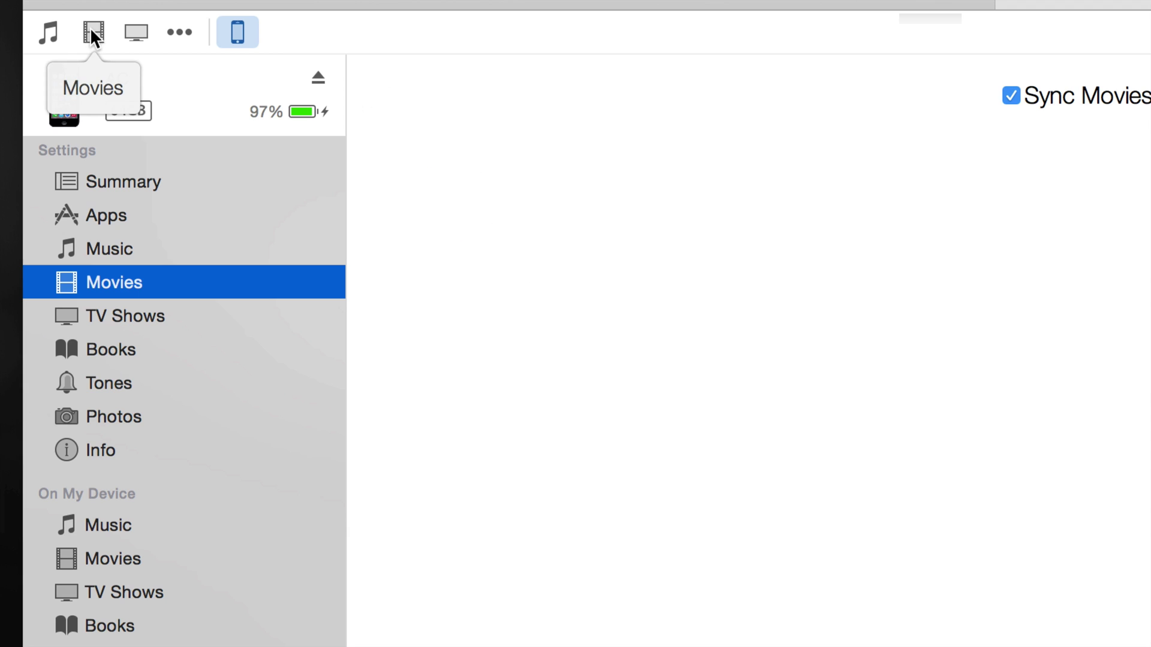
Step: Switch to the Movies library using the film strip icon; My Movies is still empty
left_click(90, 31)
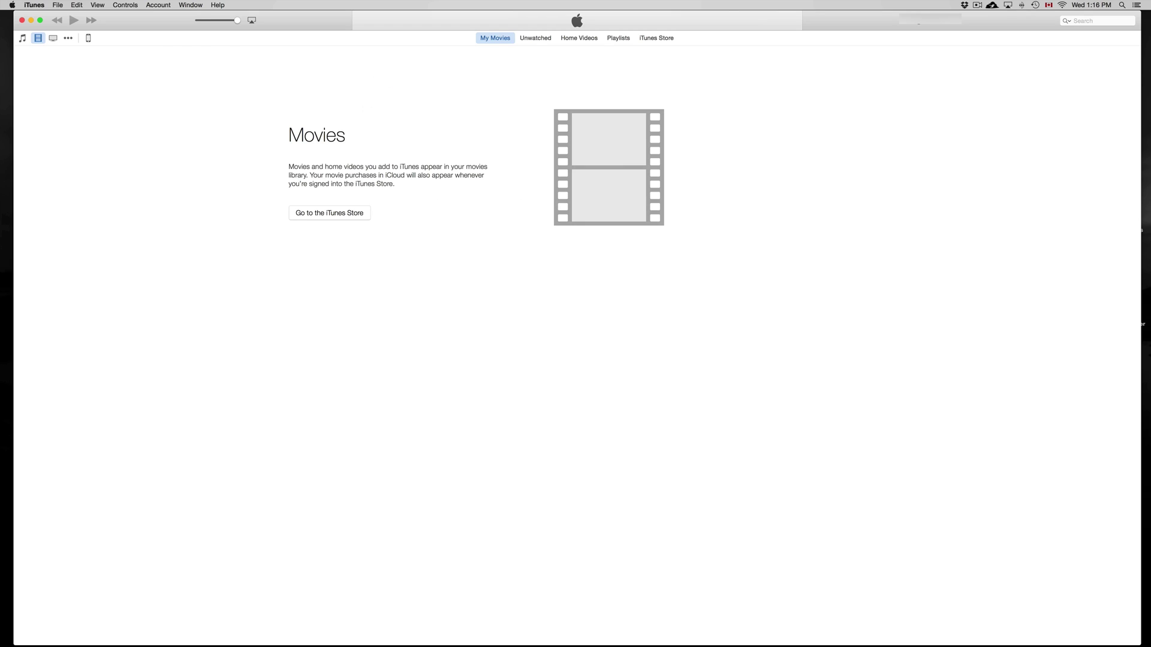
Step: Drop the .mp4 tutorial file from the desktop onto the iTunes Movies library
mouse_move(1144, 229)
left_mouse_down()
mouse_move(1047, 210)
mouse_move(512, 205)
mouse_move(451, 220)
mouse_move(422, 177)
mouse_move(457, 224)
mouse_move(602, 178)
mouse_move(458, 142)
mouse_move(545, 292)
mouse_move(553, 165)
mouse_move(586, 160)
left_mouse_up()
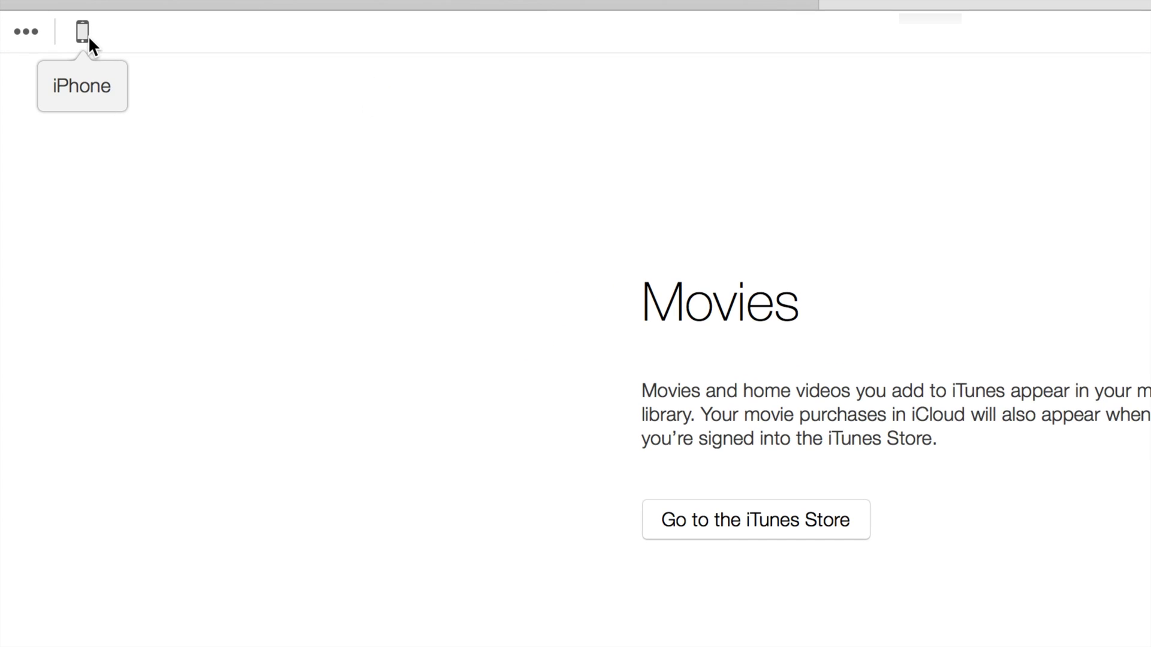
Step: Tick the tutorial video in the iPhone's Movies sync list and turn off 'Automatically include'
left_click(82, 31)
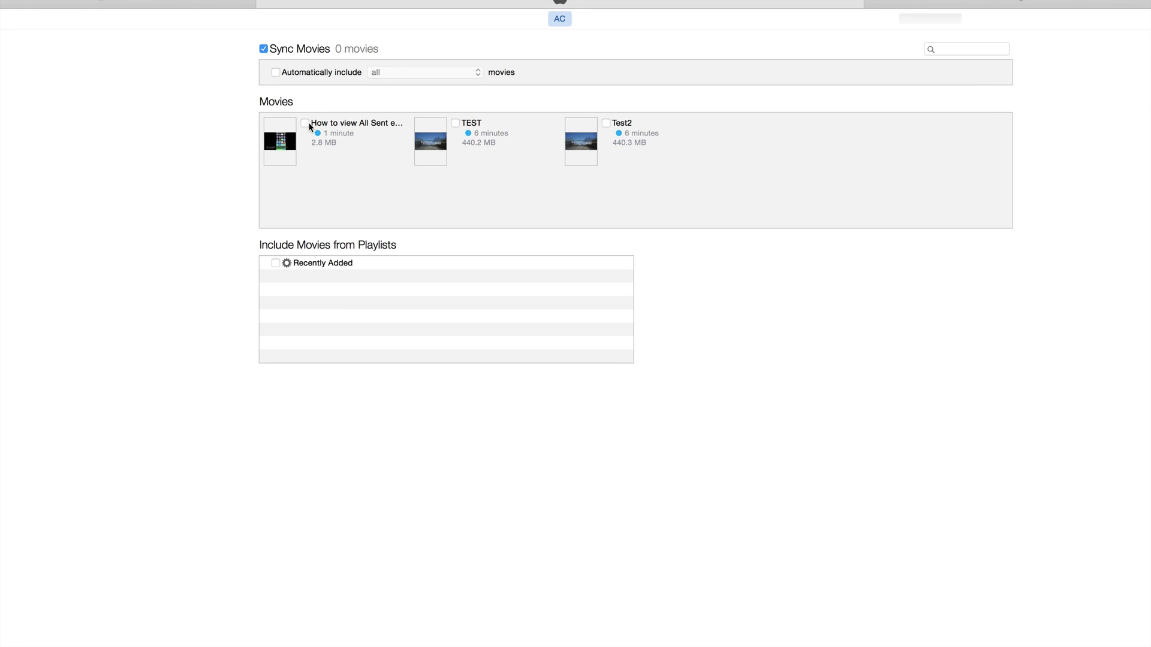
left_click(305, 124)
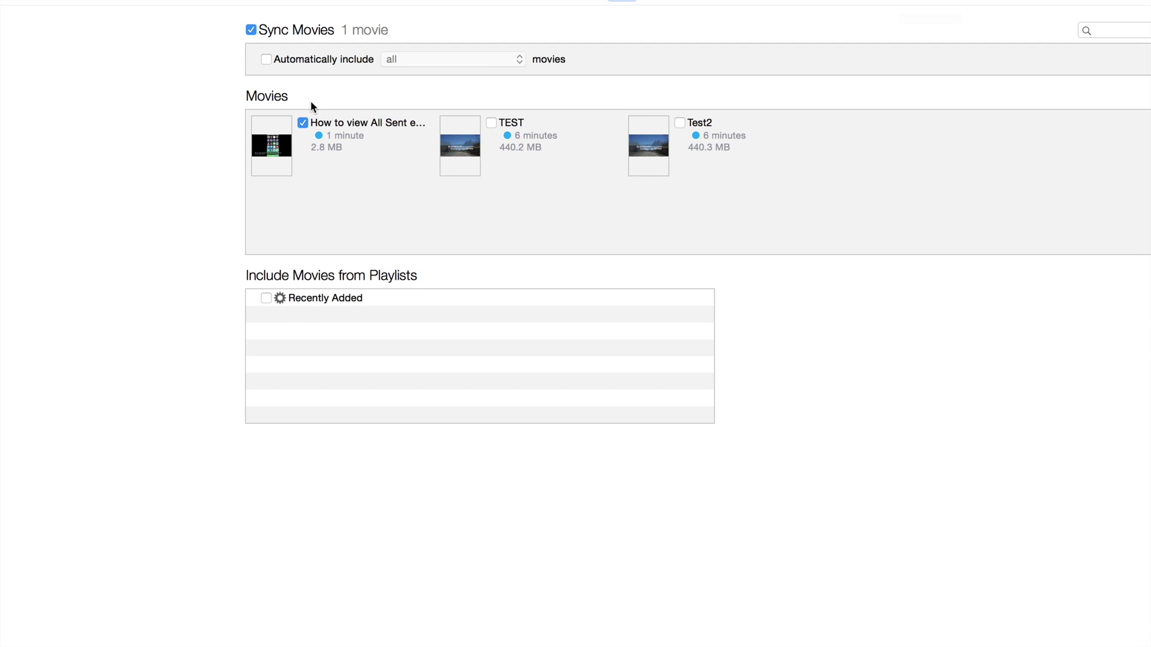
left_click(267, 58)
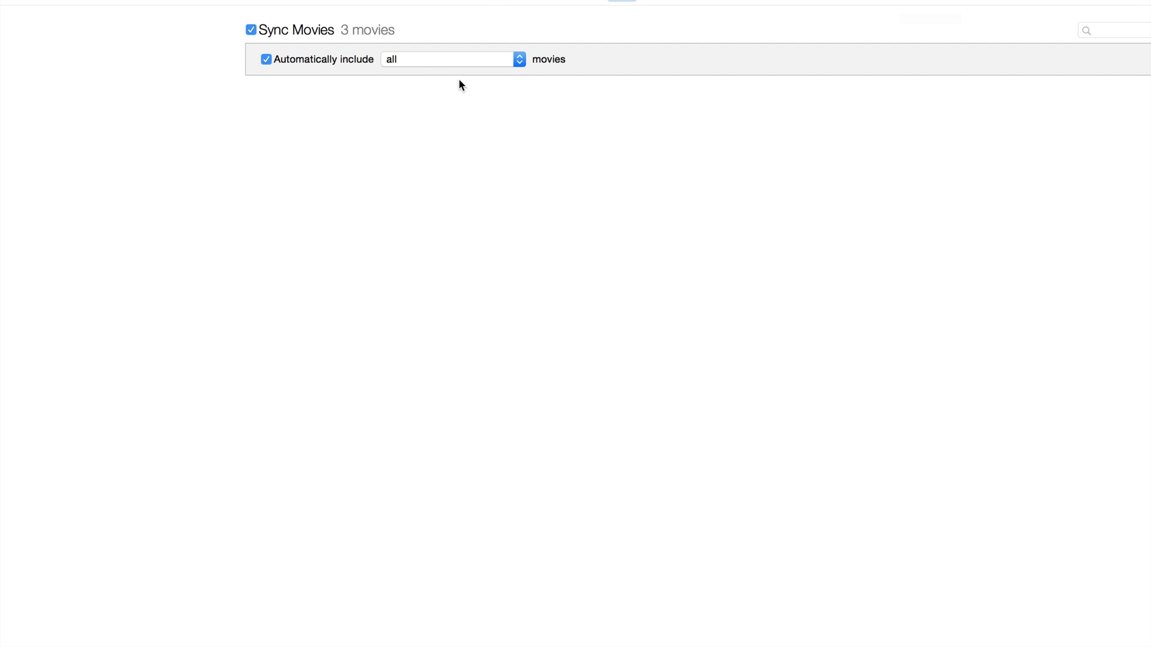
left_click(518, 63)
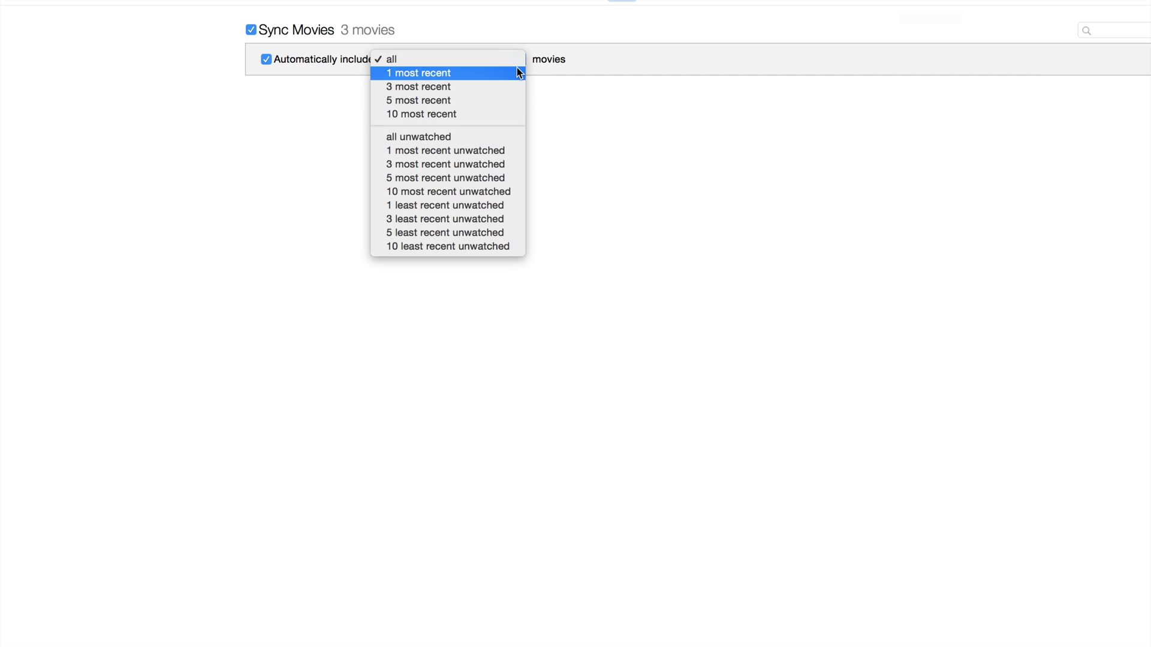
left_click(615, 96)
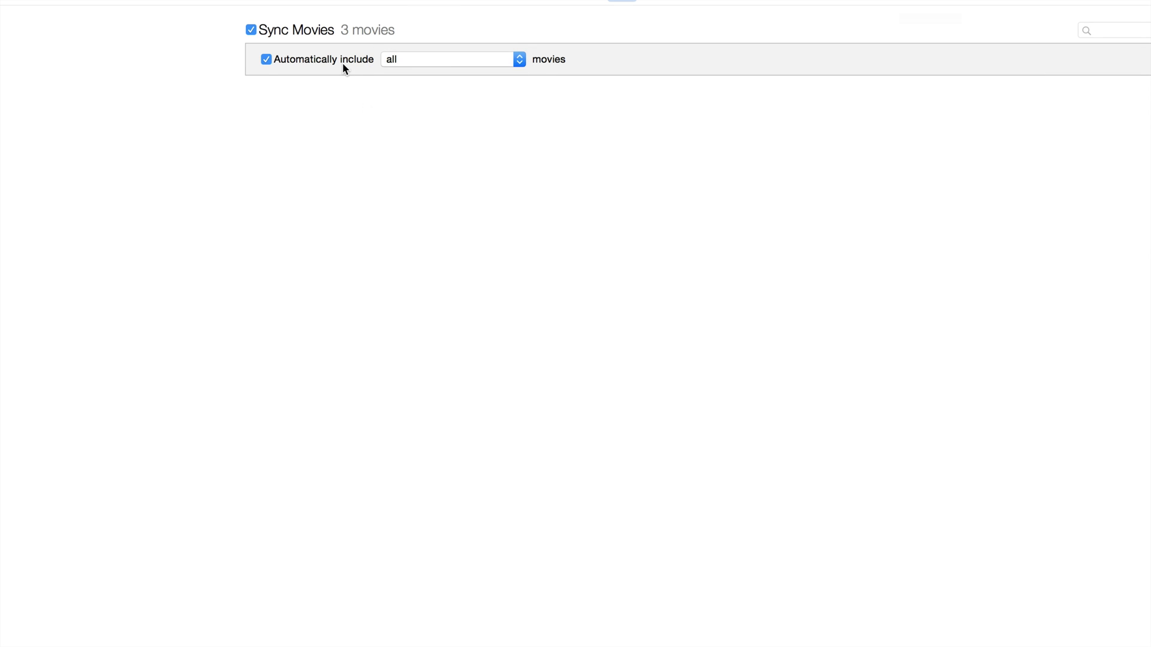
left_click(265, 62)
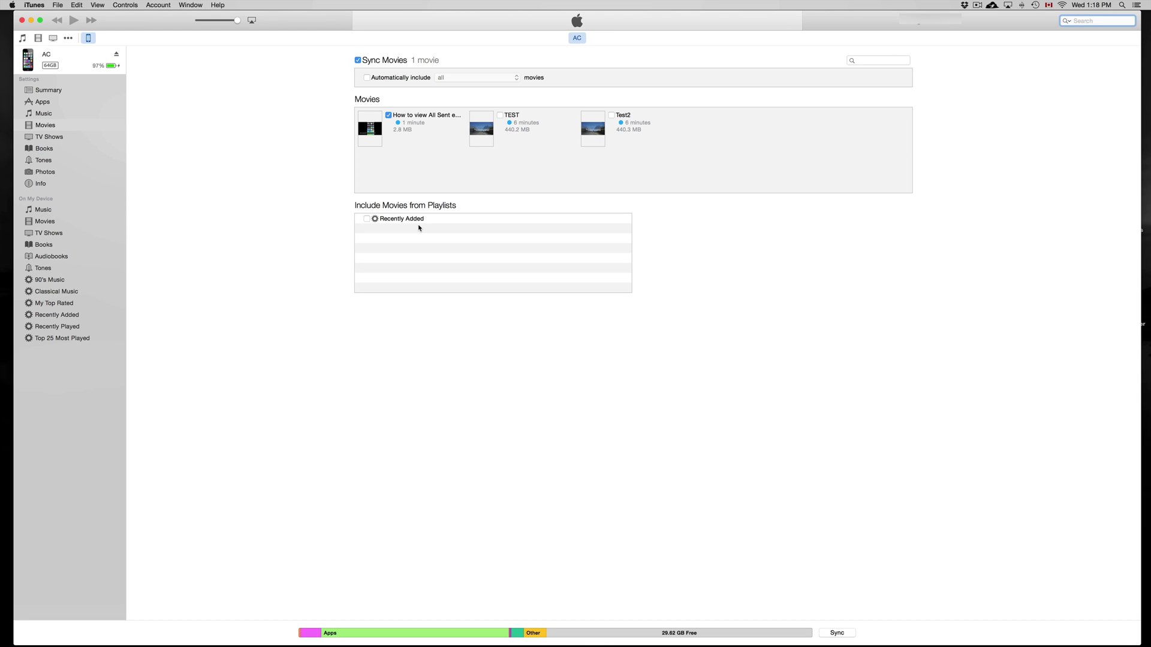
mouse_move(599, 646)
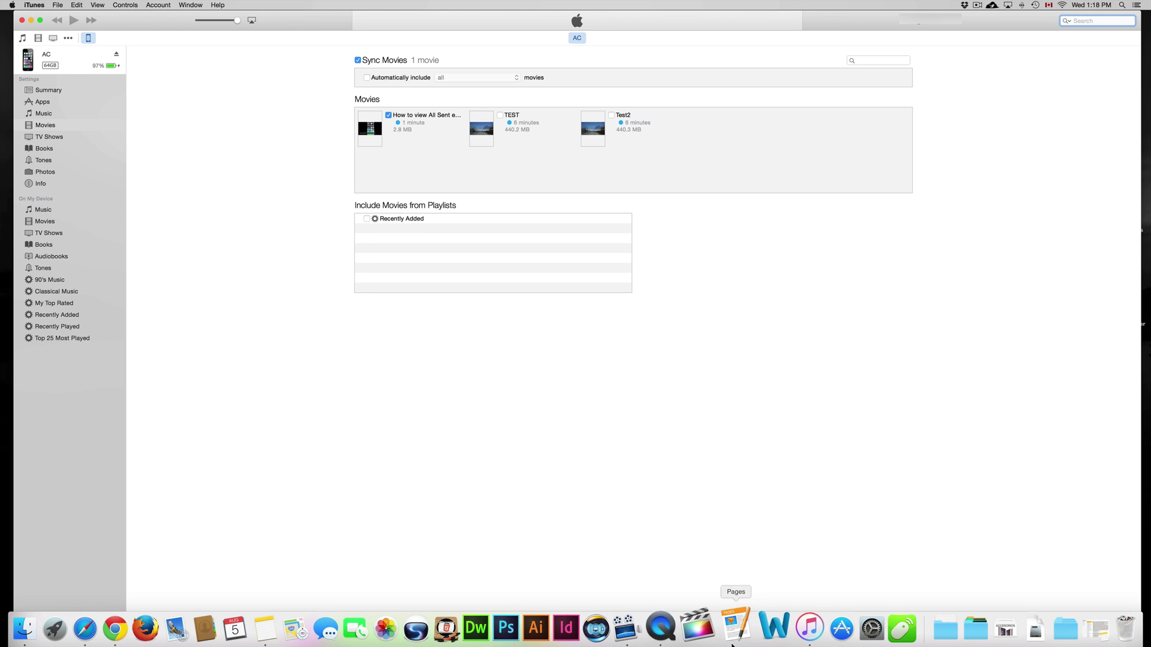
Step: Bring QuickTime Player's mirrored iPhone screen to the front from the Dock
left_click(659, 628)
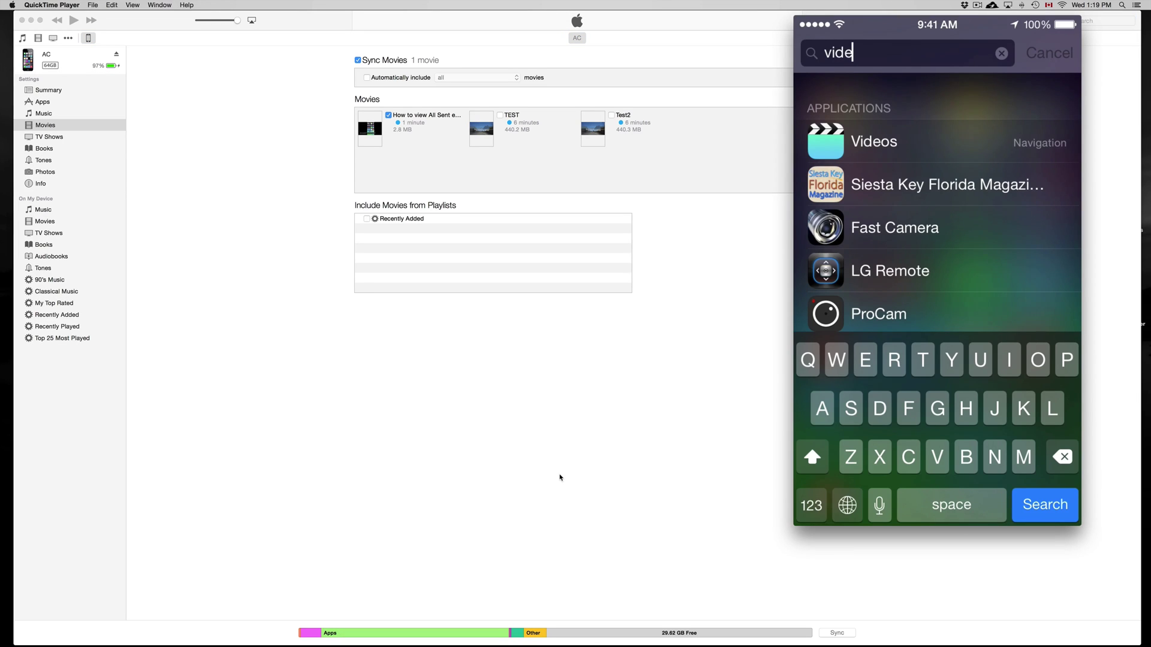